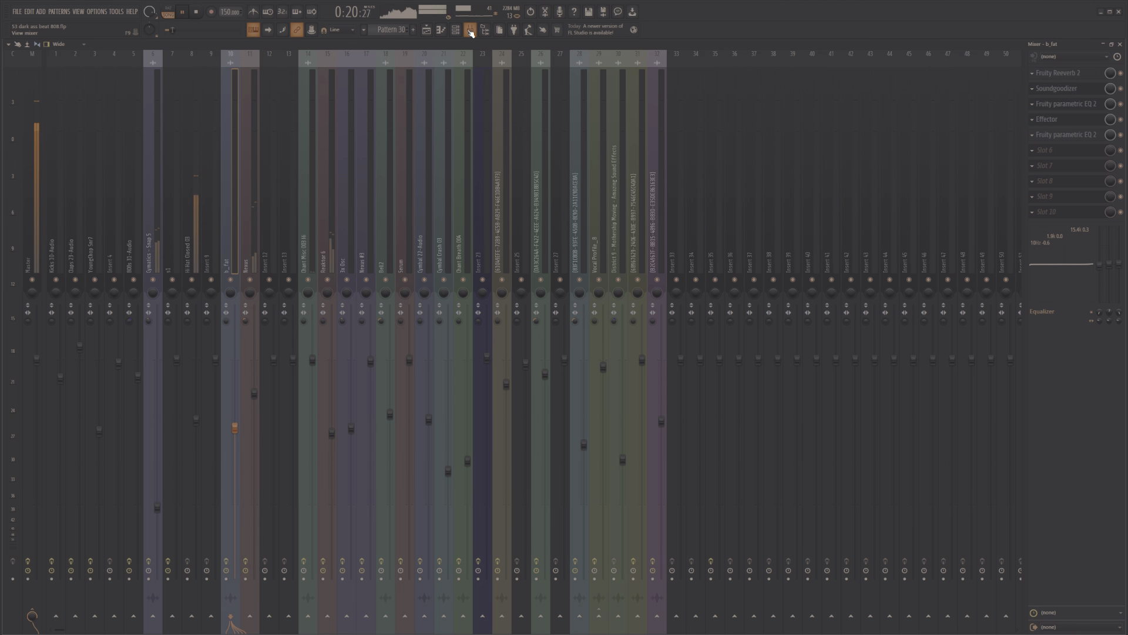
- Open the playlist arrangement and look over its opening section during playback
left_click(470, 31)
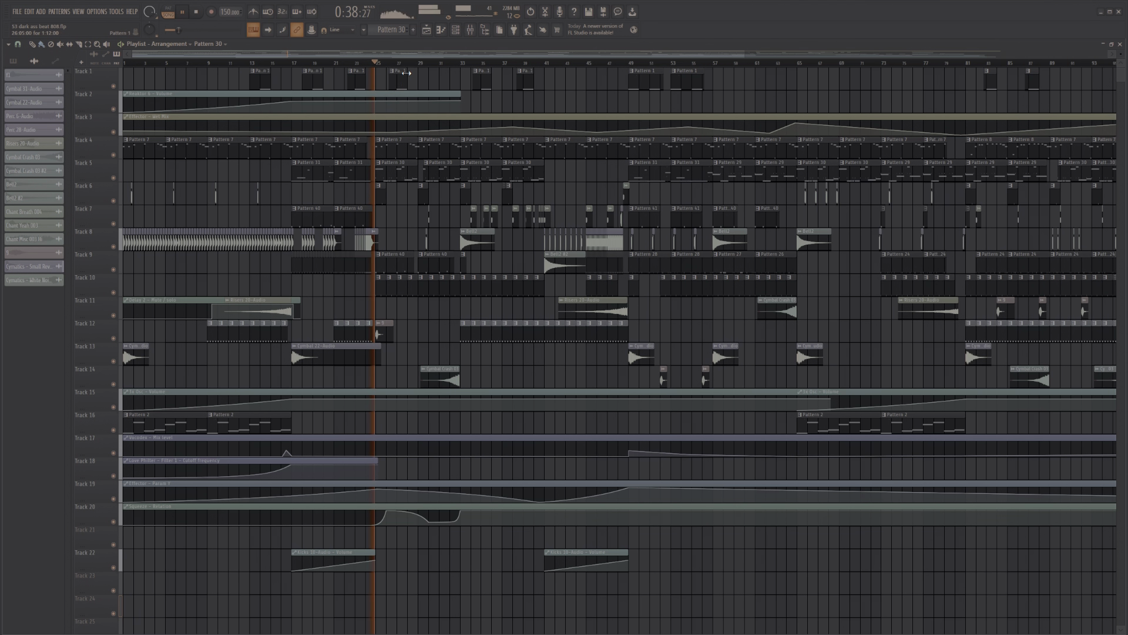
scroll(405, 74, "up", 1)
scroll(370, 74, "up", 3)
scroll(373, 74, "down", 2)
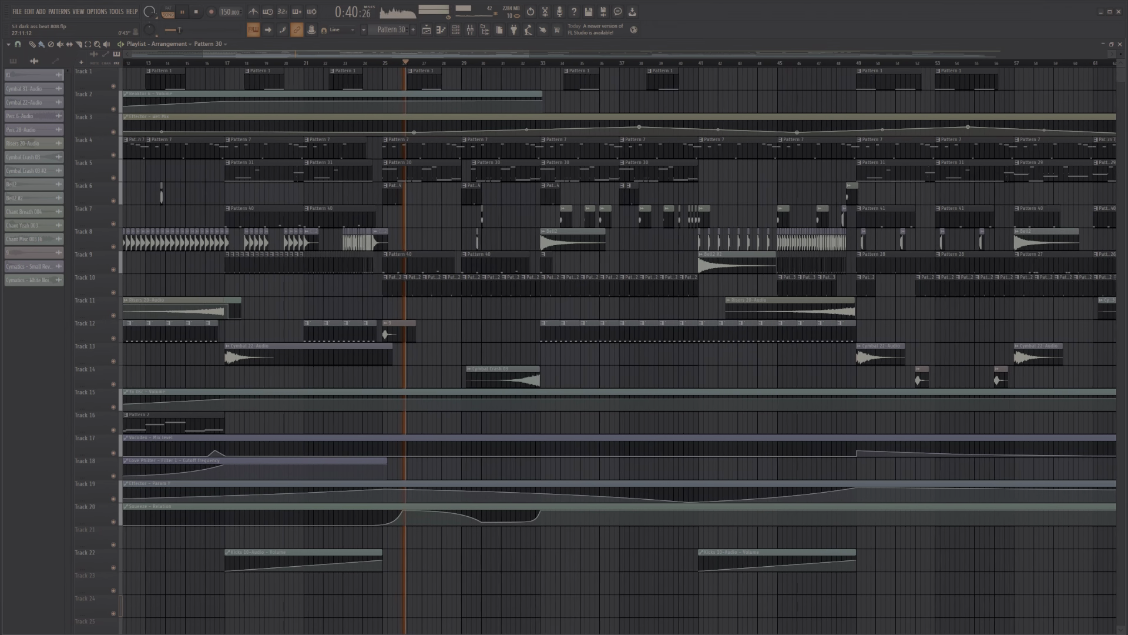
scroll(402, 55, "down", 2)
scroll(402, 55, "down", 1)
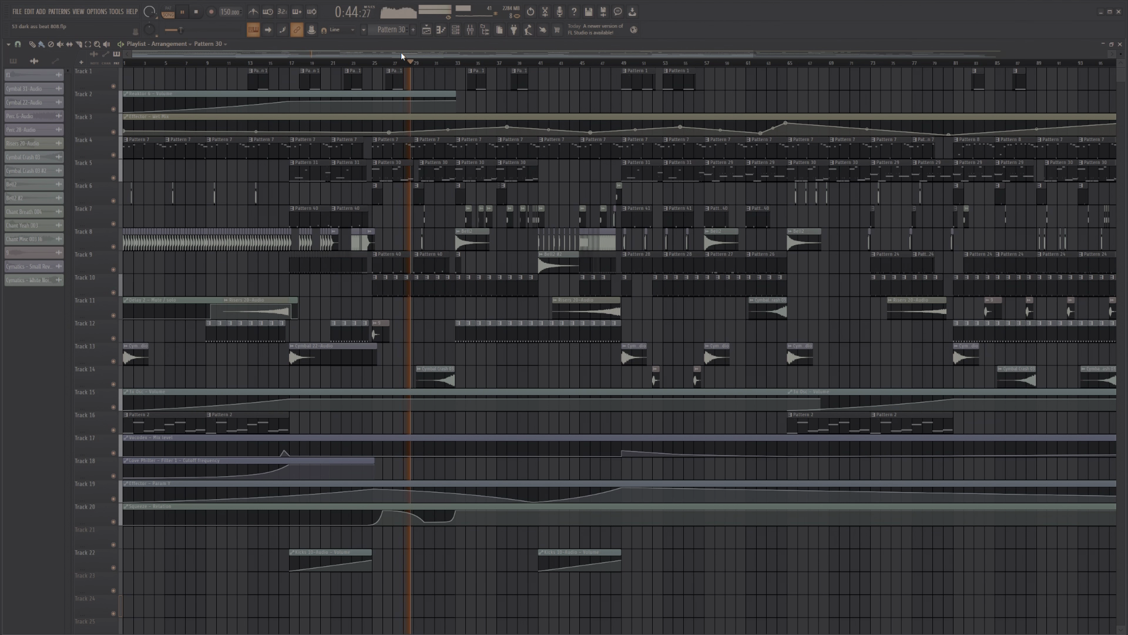
scroll(402, 55, "down", 1)
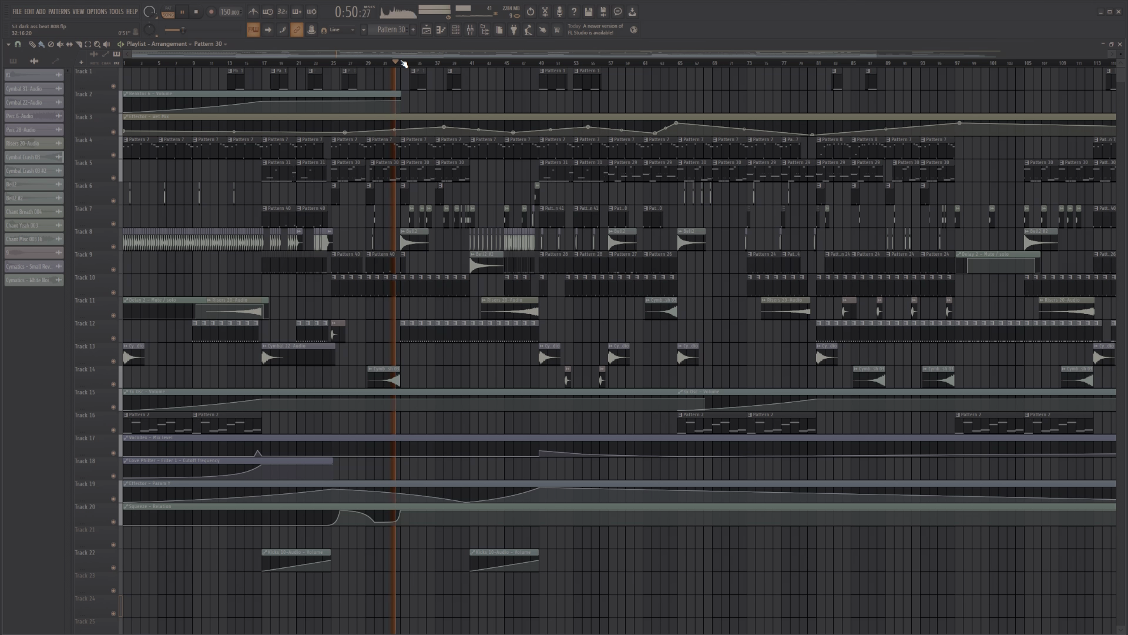
- Check the mixer levels and survey the full playlist arrangement from beginning to end
left_click(470, 30)
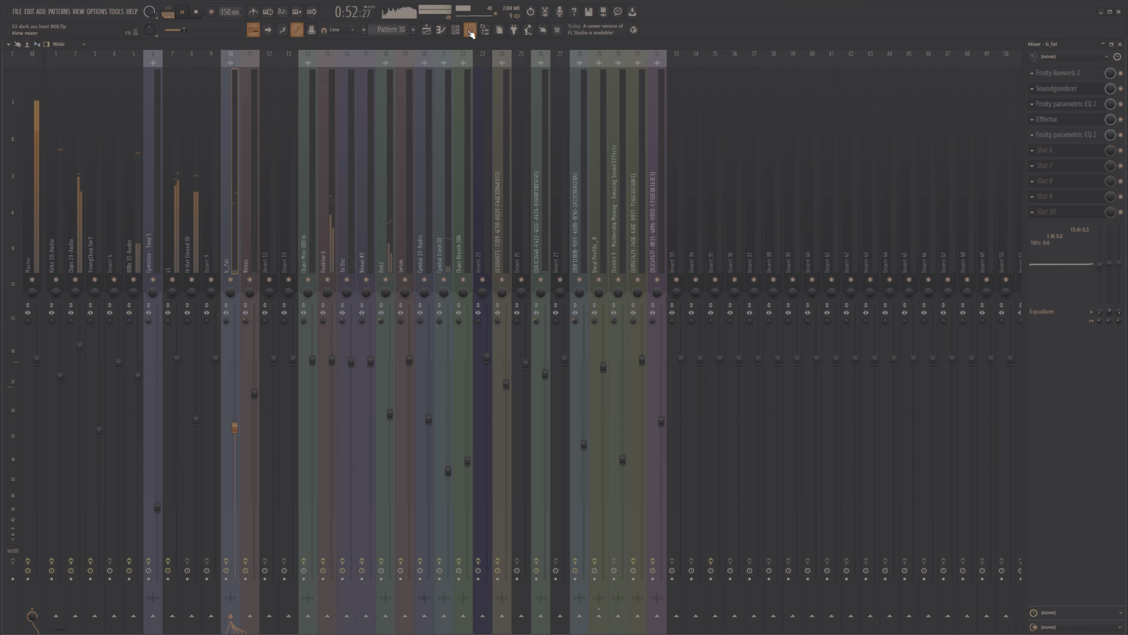
left_click(470, 31)
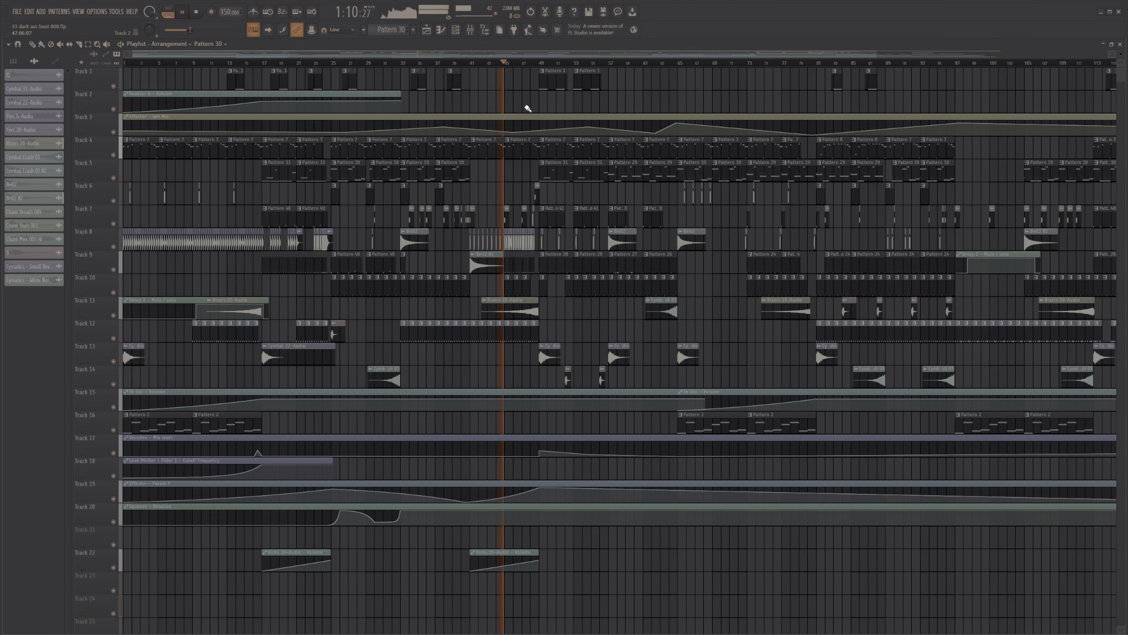
scroll(554, 54, "down", 3)
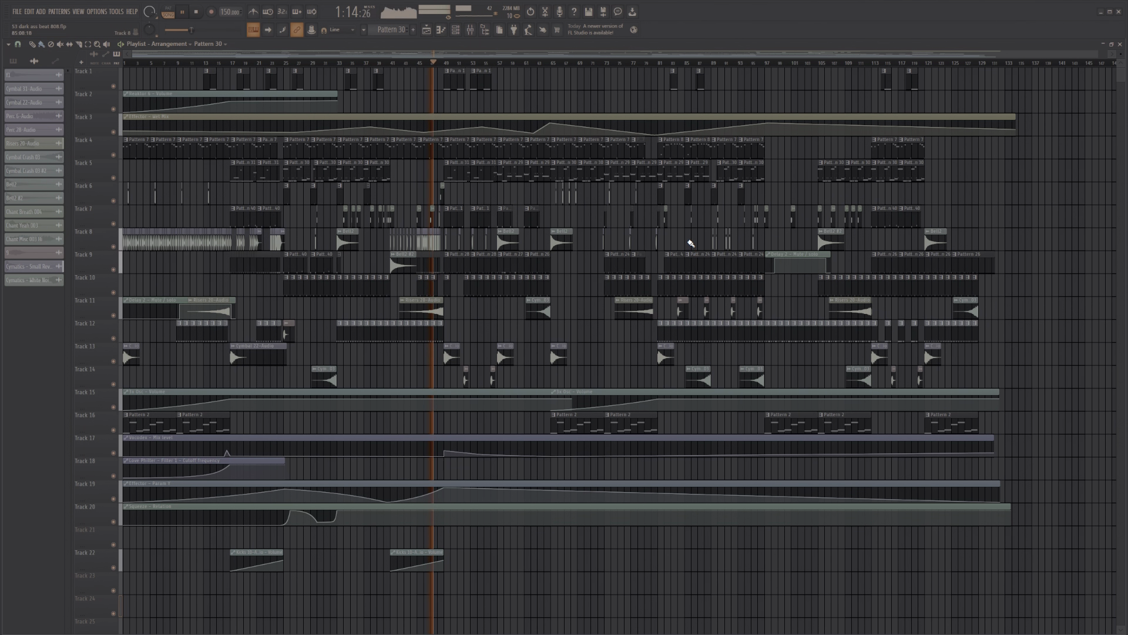
scroll(743, 77, "up", 2)
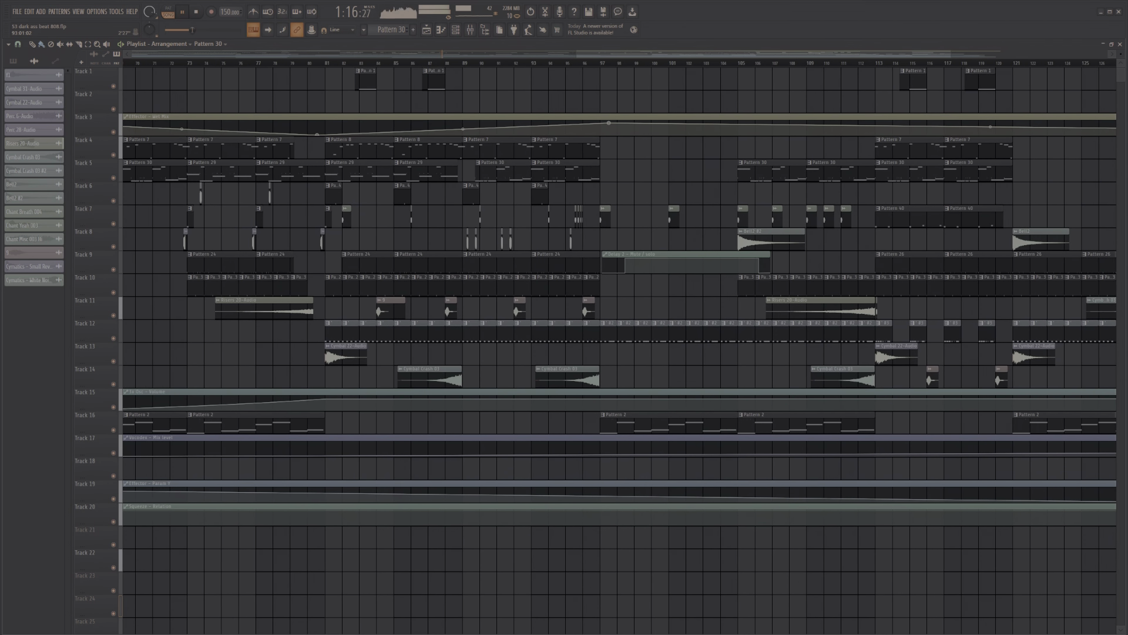
scroll(619, 347, "down", 2)
scroll(619, 347, "left", 3)
scroll(619, 347, "up", 2)
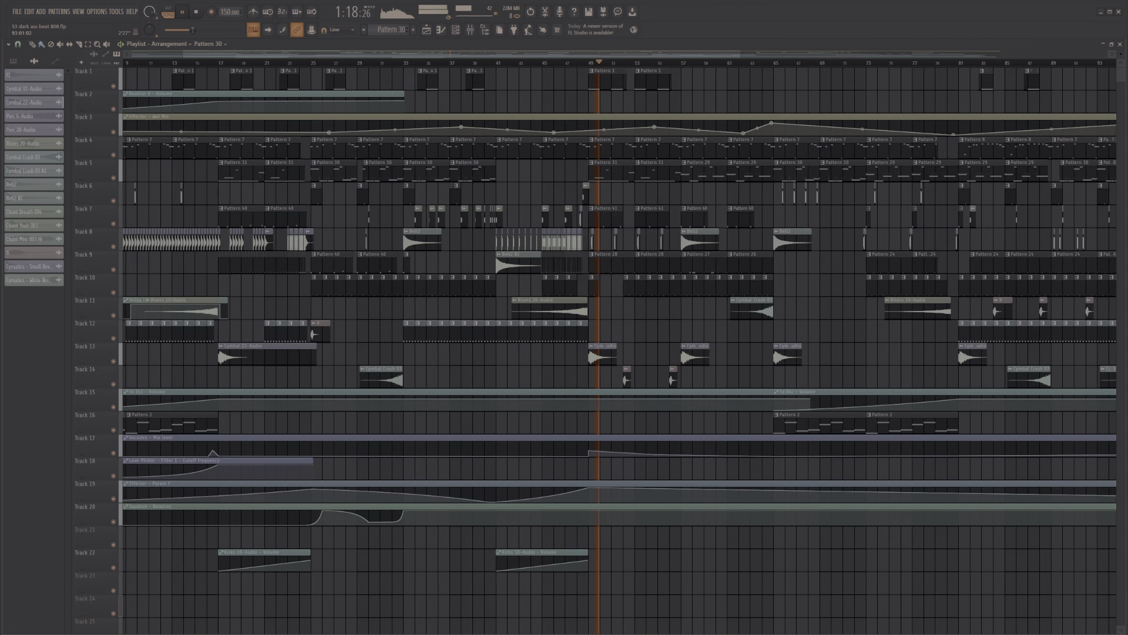
scroll(559, 141, "up", 1)
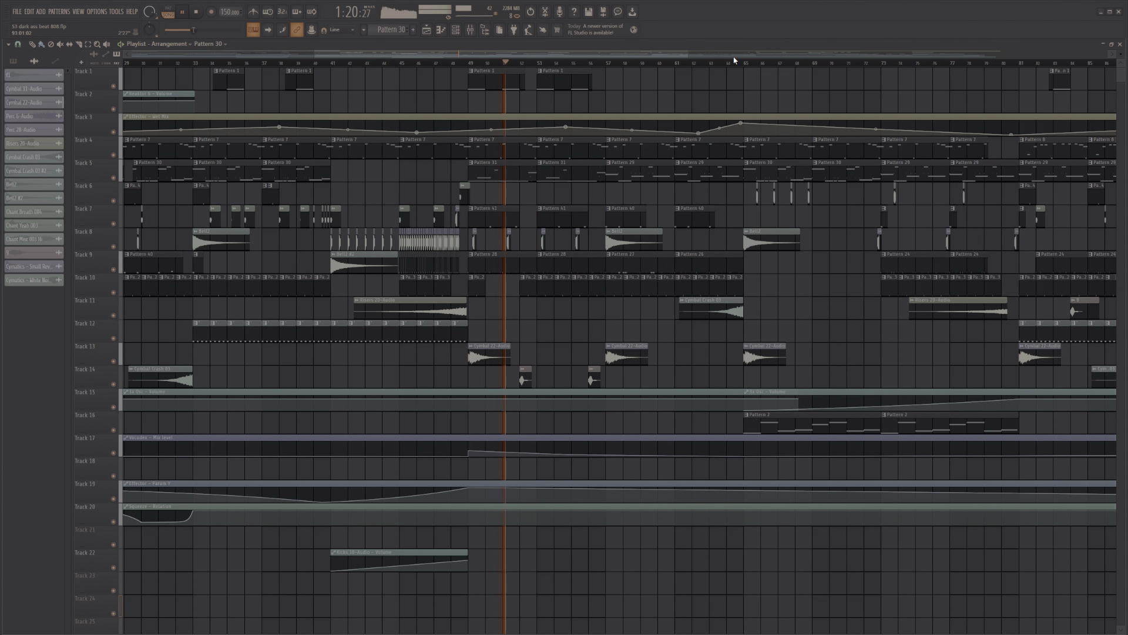
- Select Pattern 31 from its clip on Track 5 and inspect the Cymatics 808 D# channel's sampler settings
left_click(511, 169)
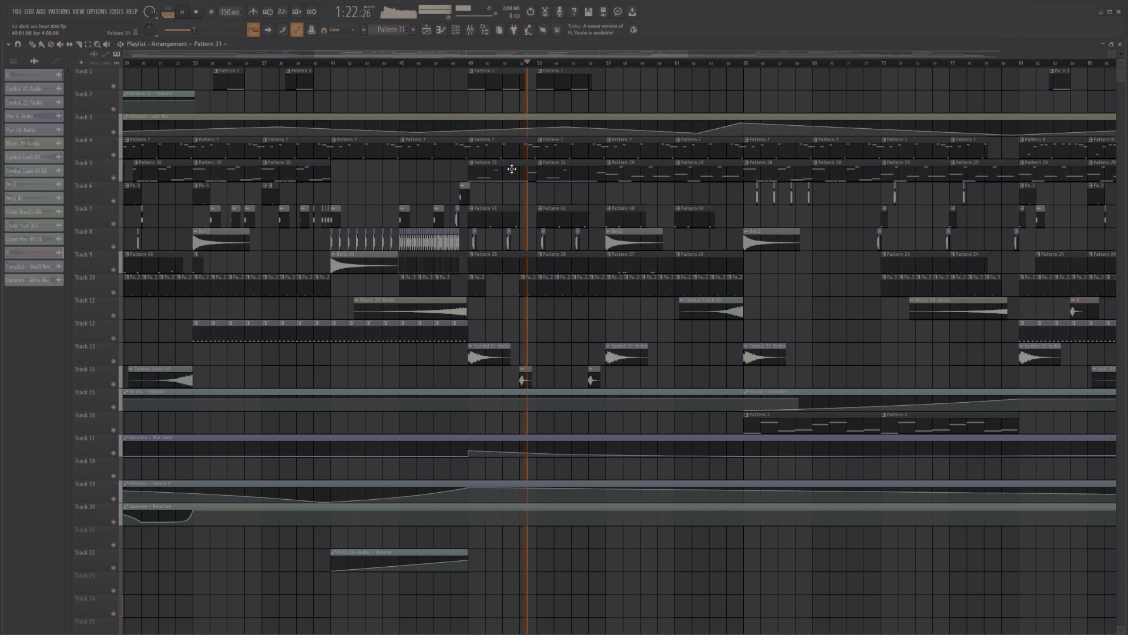
left_click(471, 32)
left_click(470, 33)
left_click(471, 33)
left_click(457, 32)
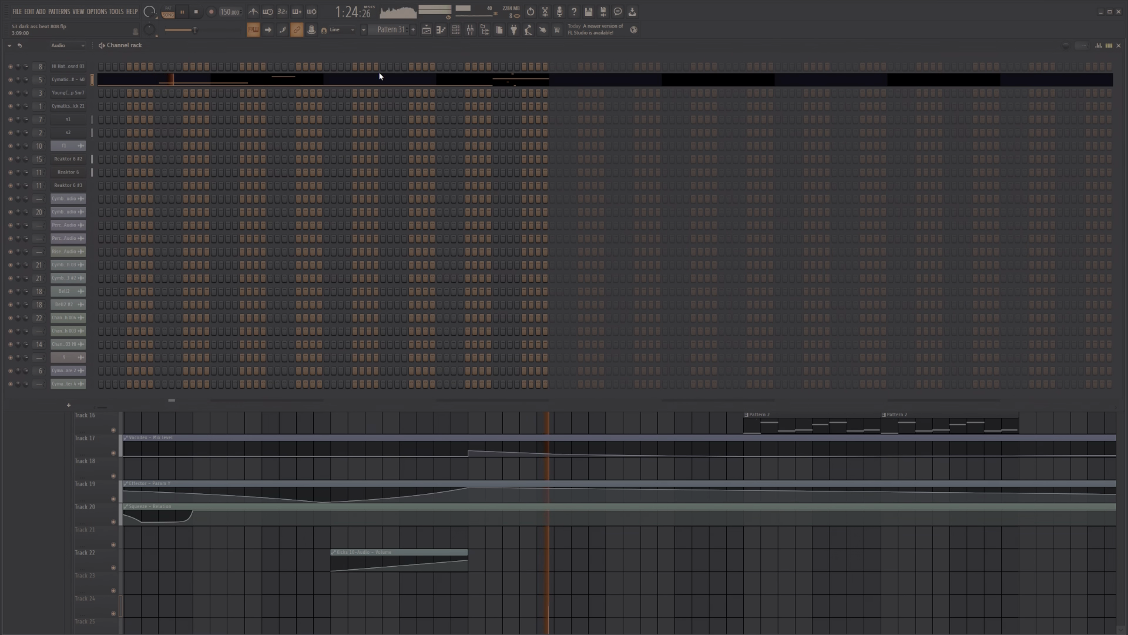
left_click(77, 81)
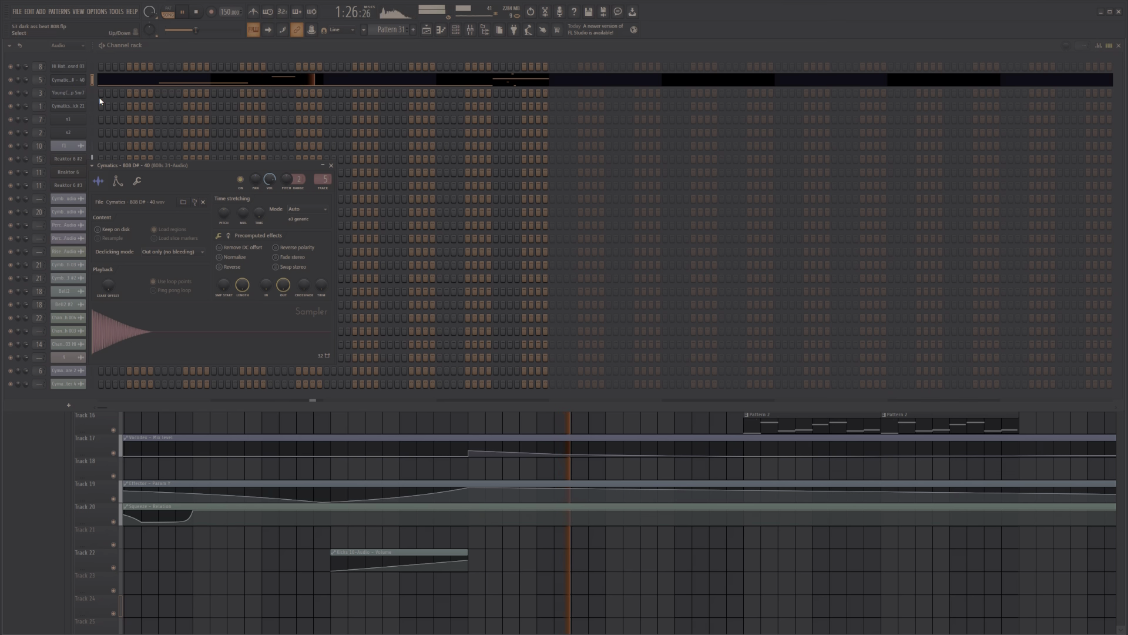
left_click_drag(317, 292, 322, 271)
left_click(332, 166)
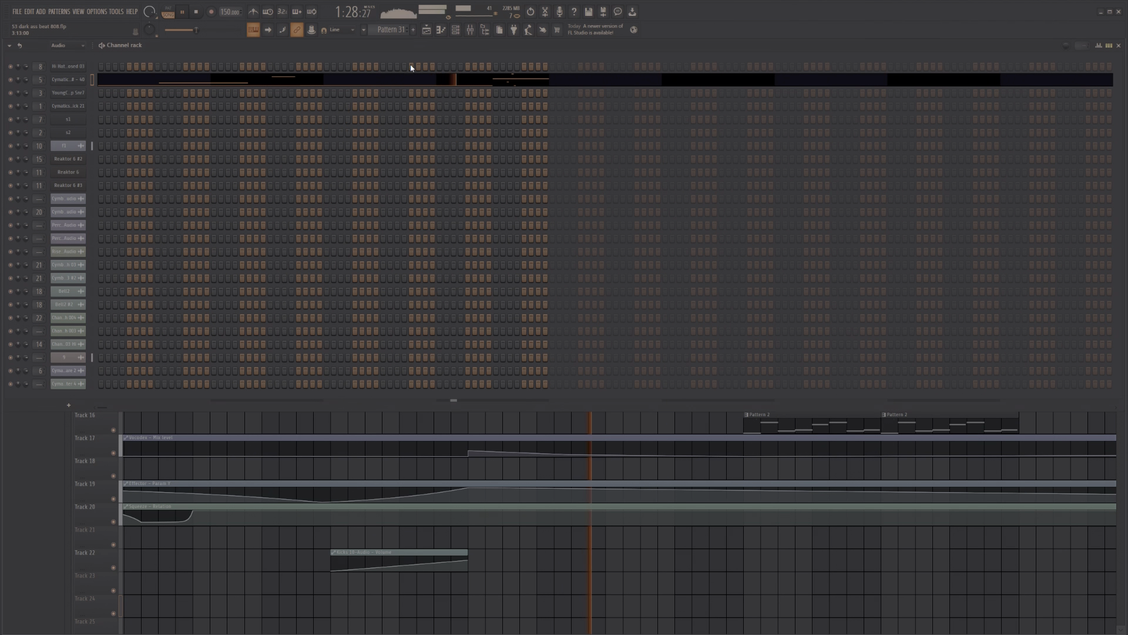
- Load Fruity Fast Dist into the fifth effect slot of the 808s 31-Audio mixer track
left_click(477, 35)
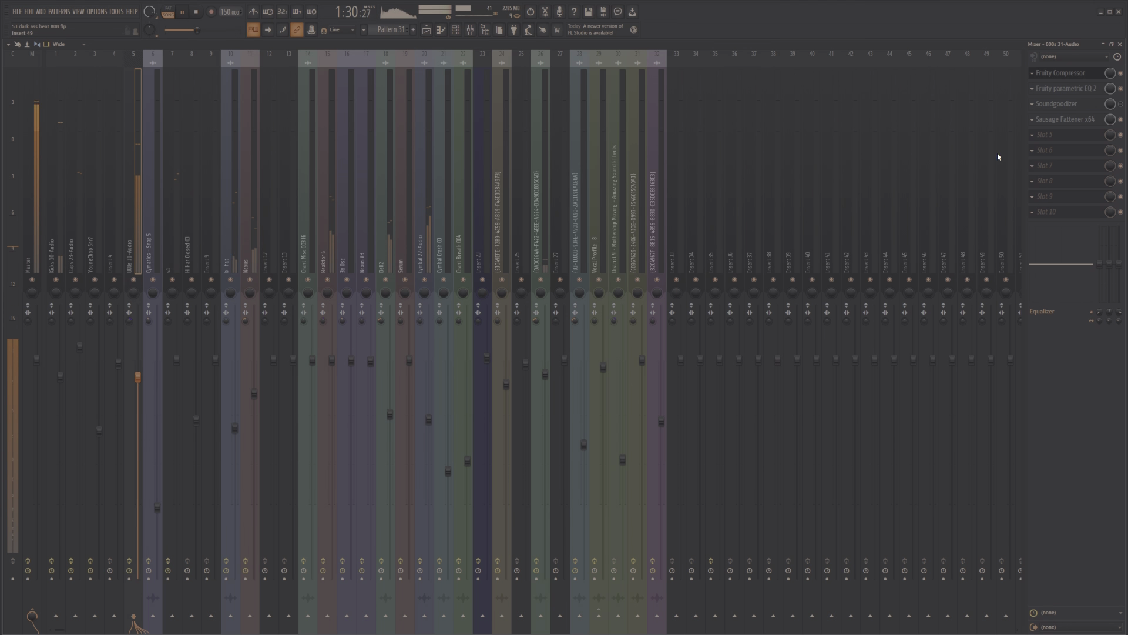
left_click(1039, 136)
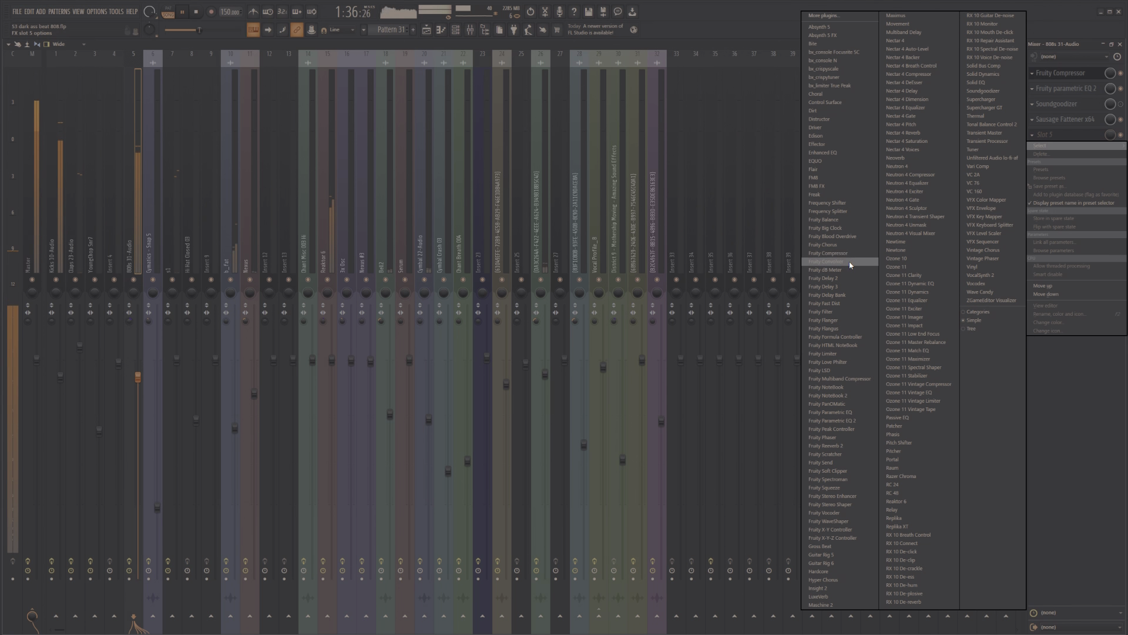
left_click(1073, 140)
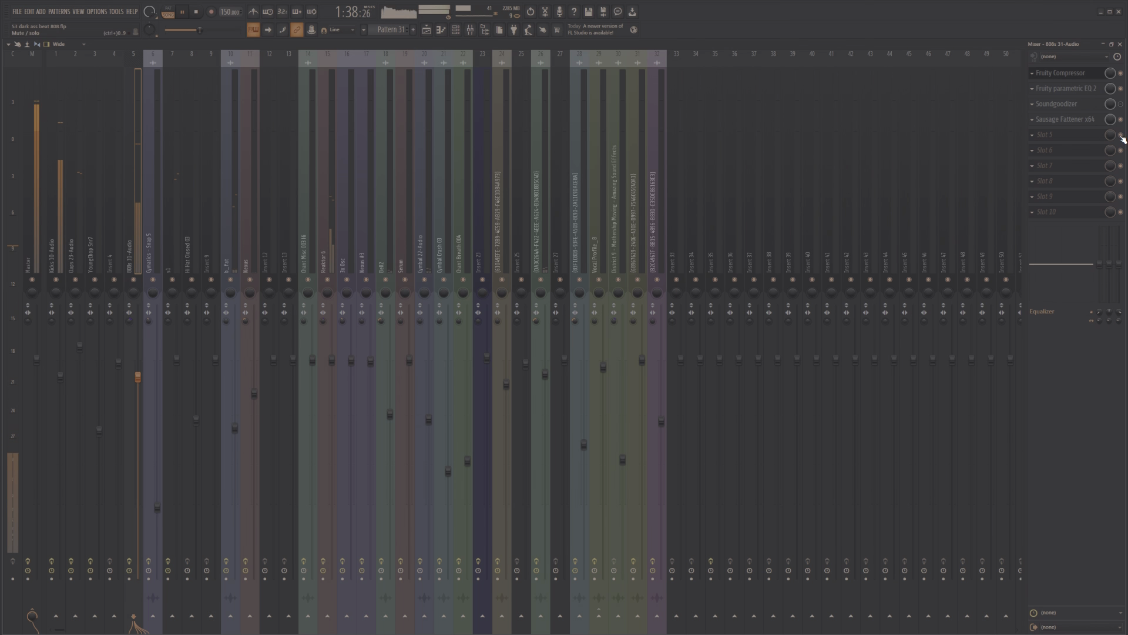
left_click(1076, 135)
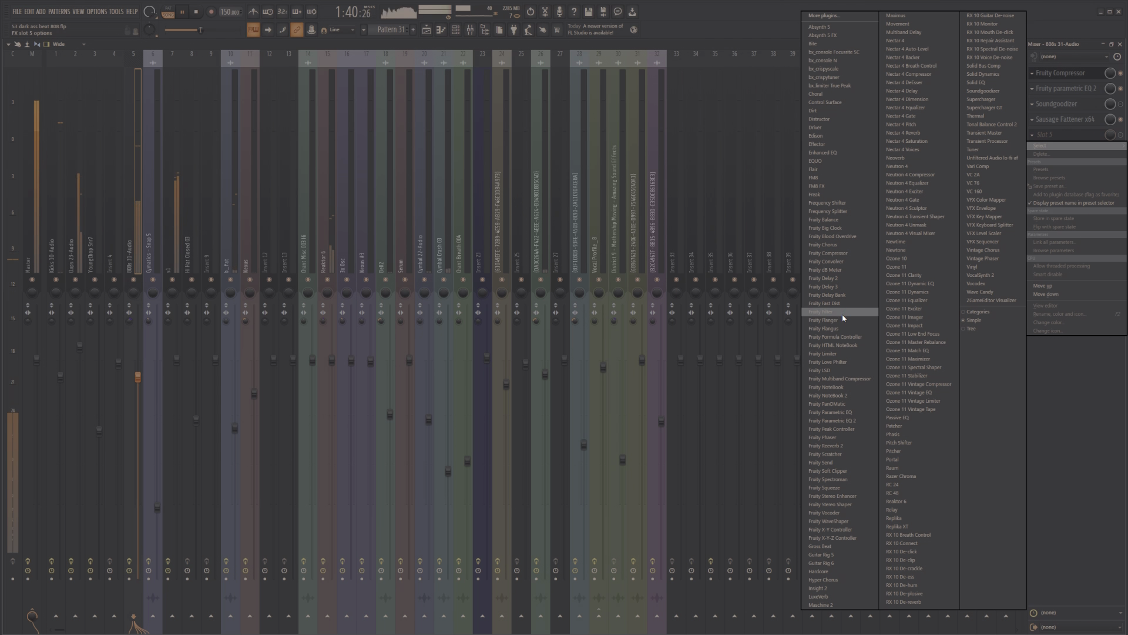
left_click(828, 303)
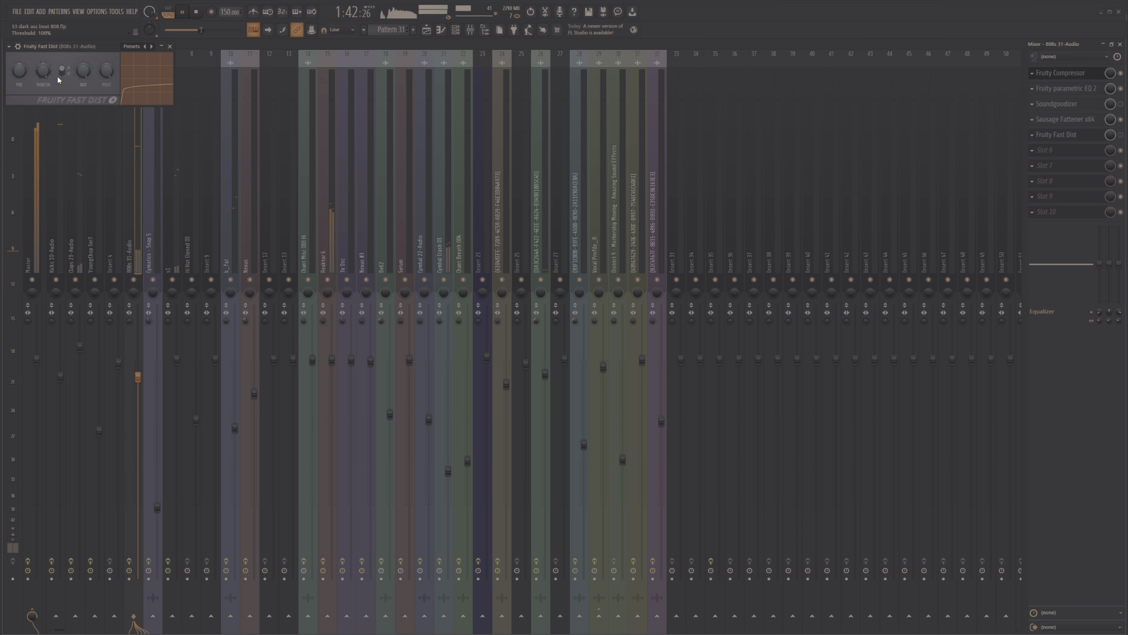
- Set Fruity Fast Dist's threshold to 40%, lower its mix, and adjust the post gain to about 91%
left_click_drag(58, 80, 58, 117)
left_click_drag(83, 71, 83, 74)
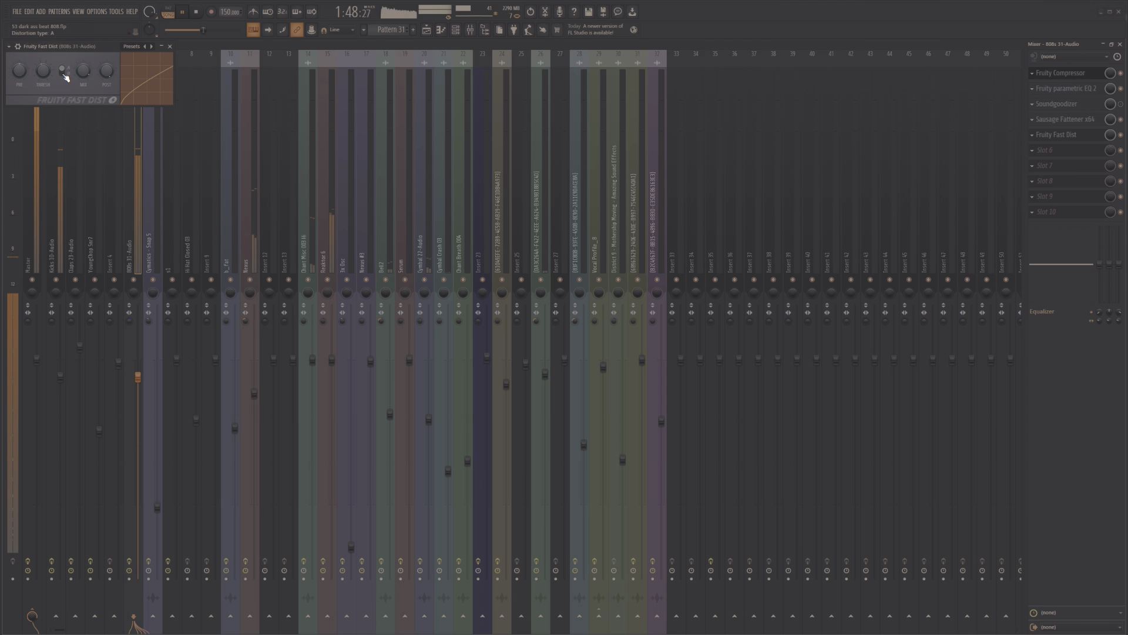
left_click_drag(84, 82, 85, 89)
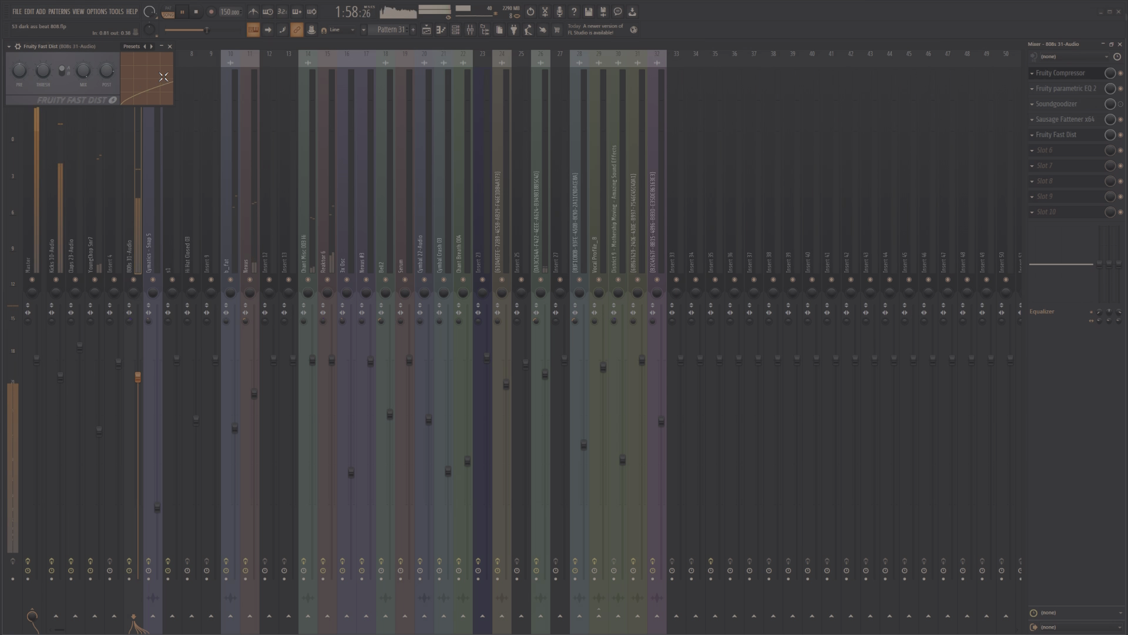
left_click_drag(107, 73, 107, 70)
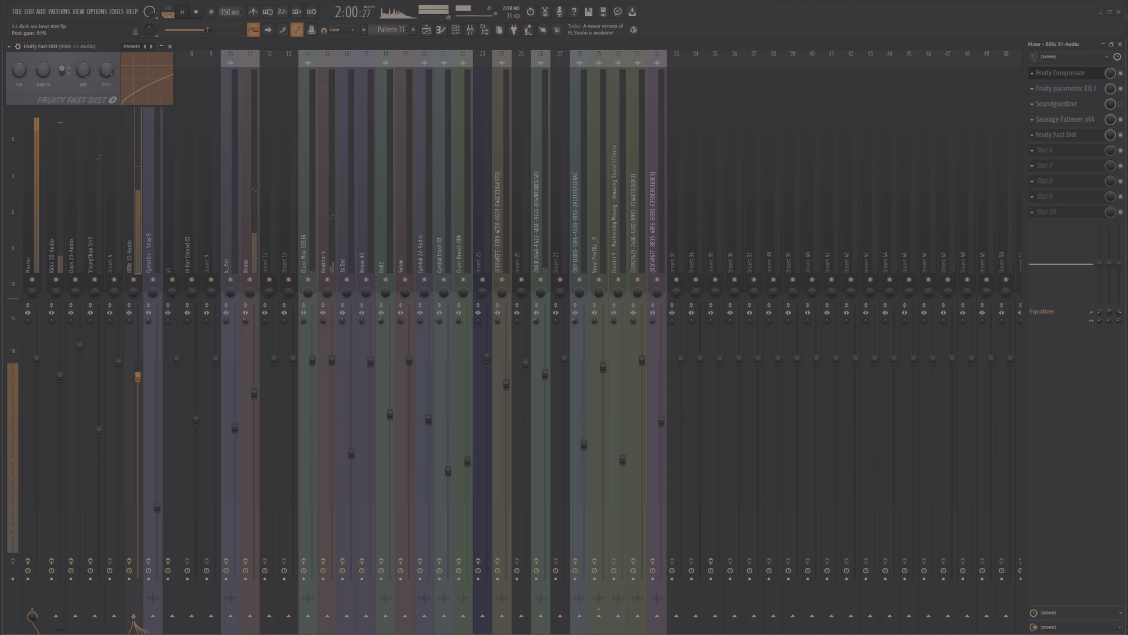
left_click_drag(109, 73, 116, 70)
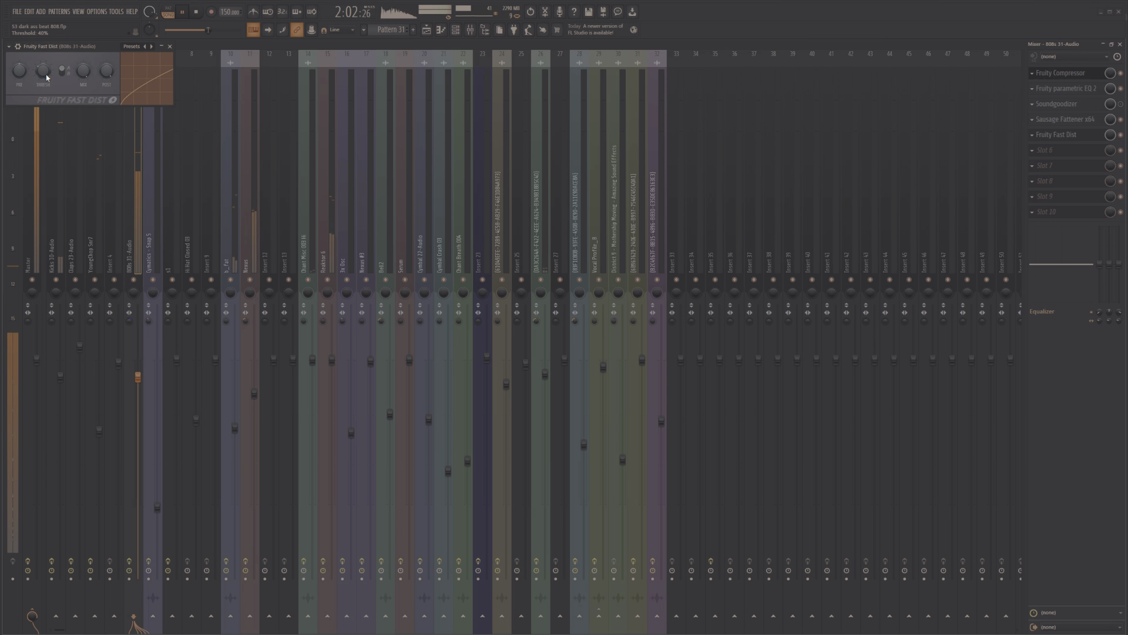
left_click(170, 46)
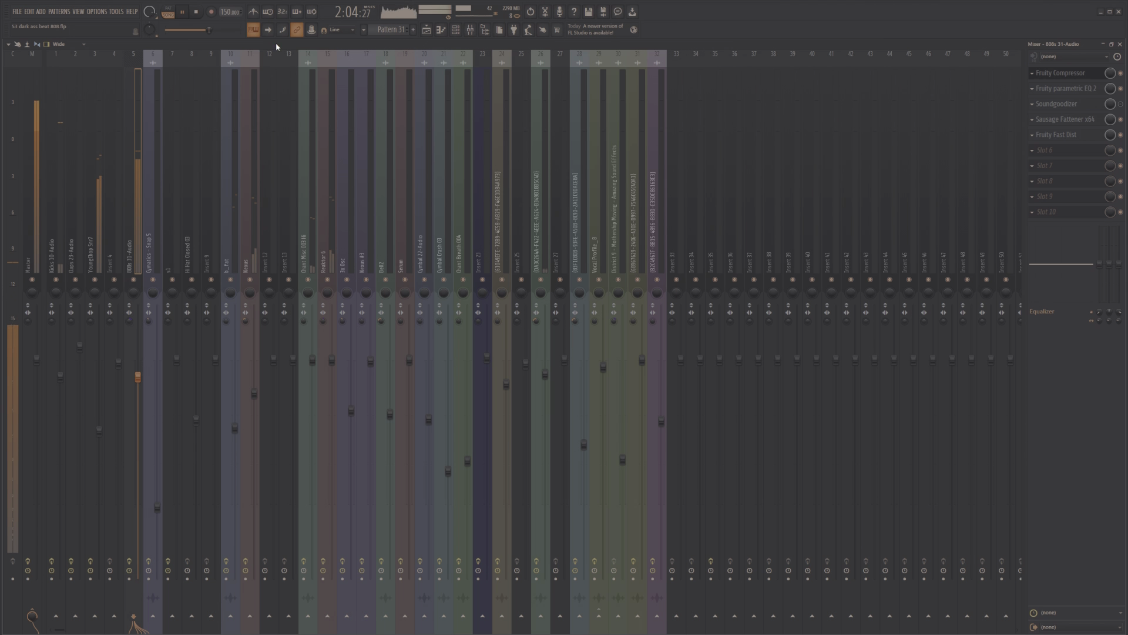
- Raise the two short high notes of the Cymatics 808 D# channel in Pattern 29 by one semitone each
left_click(427, 30)
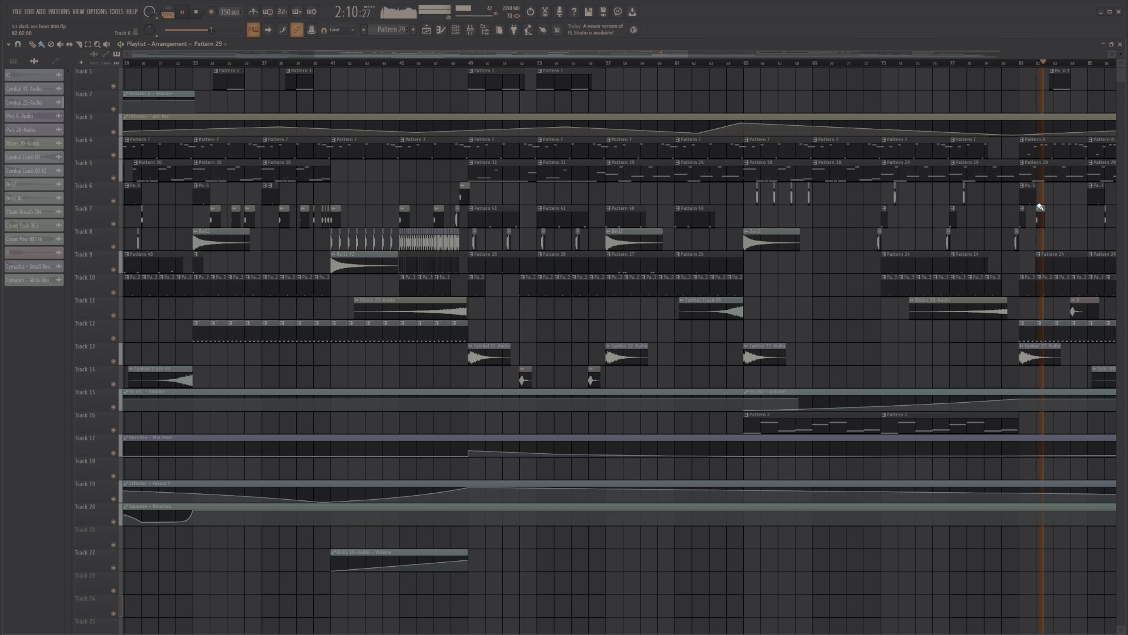
left_click(1036, 182)
left_click(456, 30)
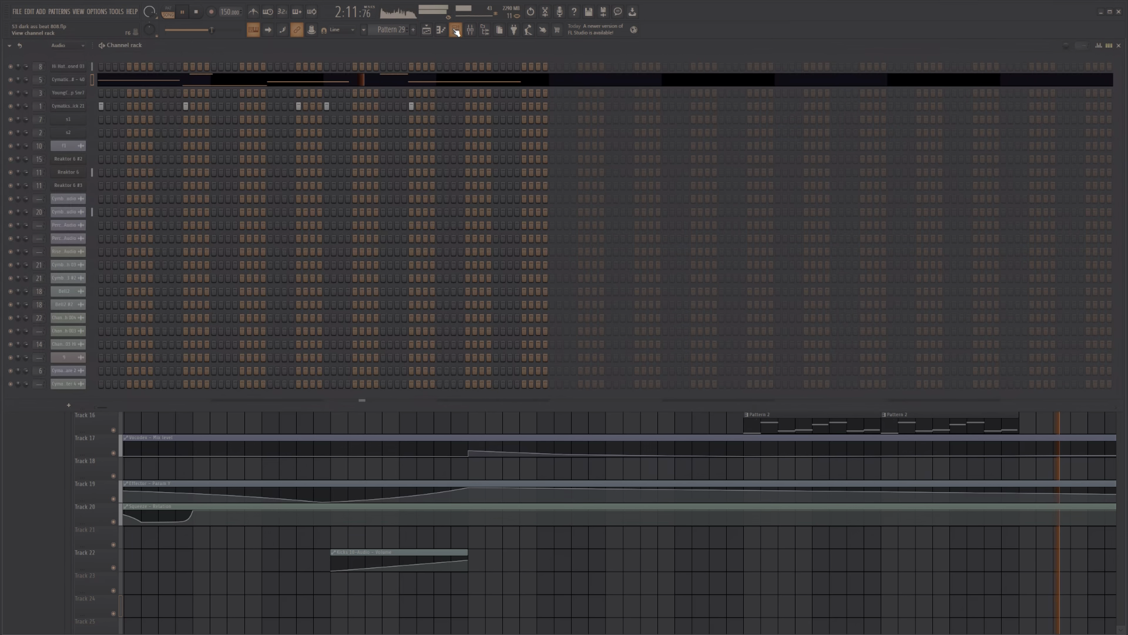
left_click(307, 87)
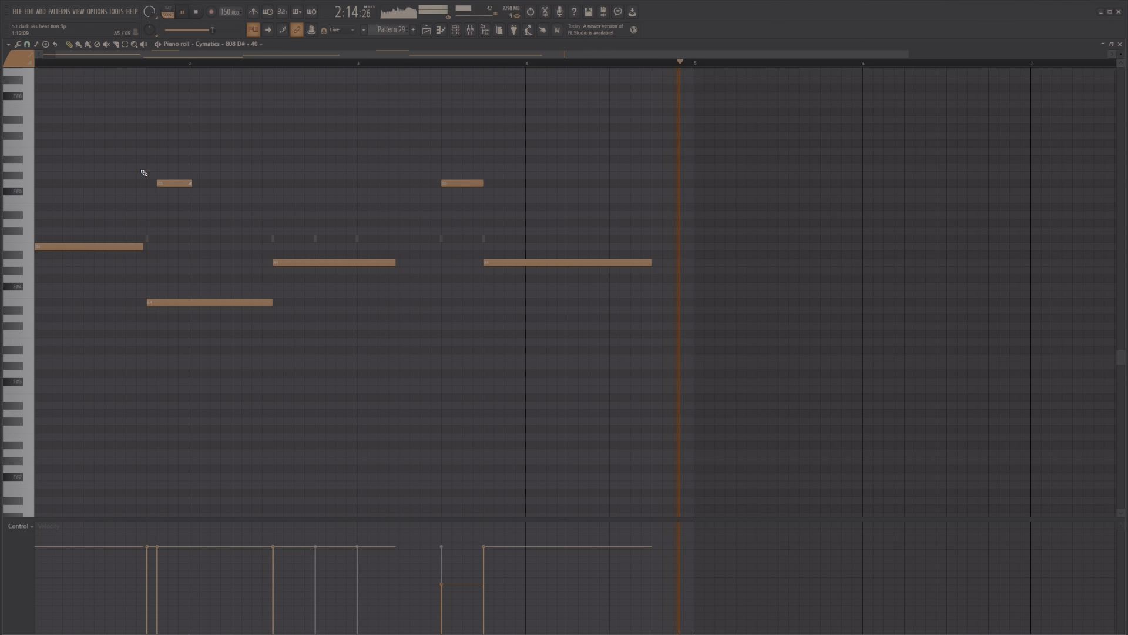
left_click_drag(170, 184, 170, 176)
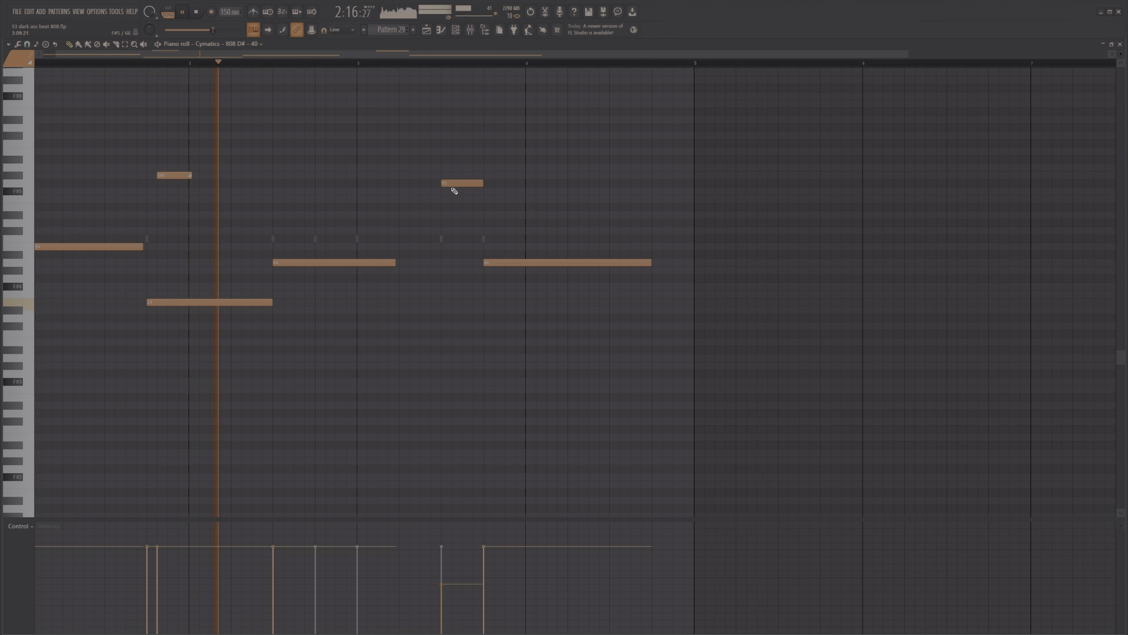
mouse_move(453, 186)
left_mouse_down()
mouse_move(454, 201)
mouse_move(460, 164)
left_mouse_up()
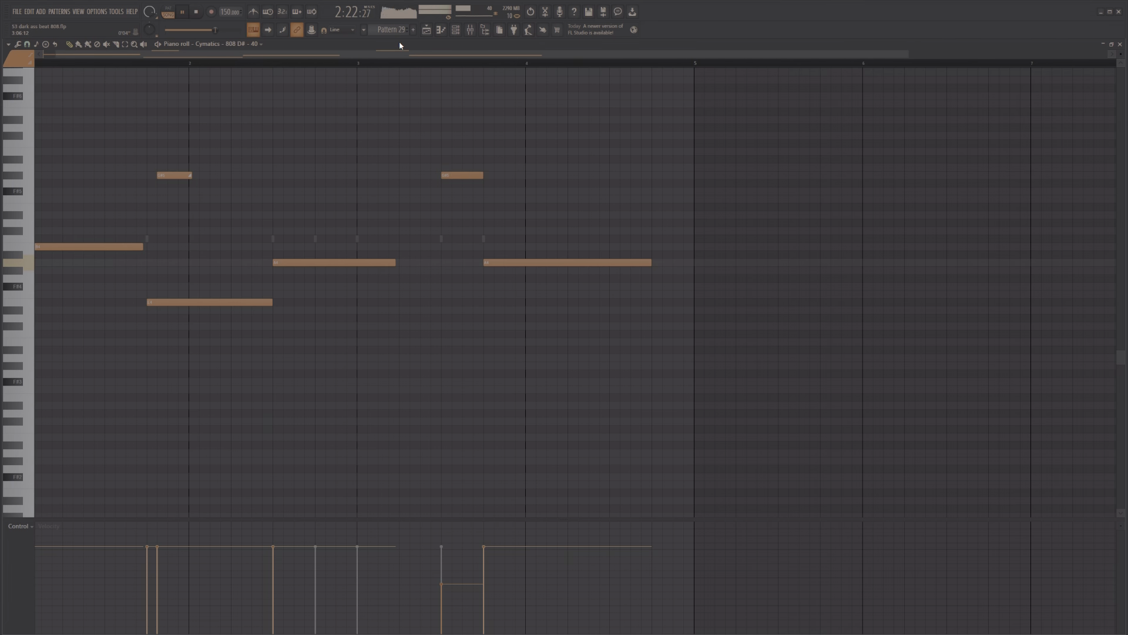
- Open the Bell2 #2 audio clip near bar 105 on Track 8 and review its sample and miscellaneous settings
left_click(426, 30)
scroll(307, 64, "down", 4)
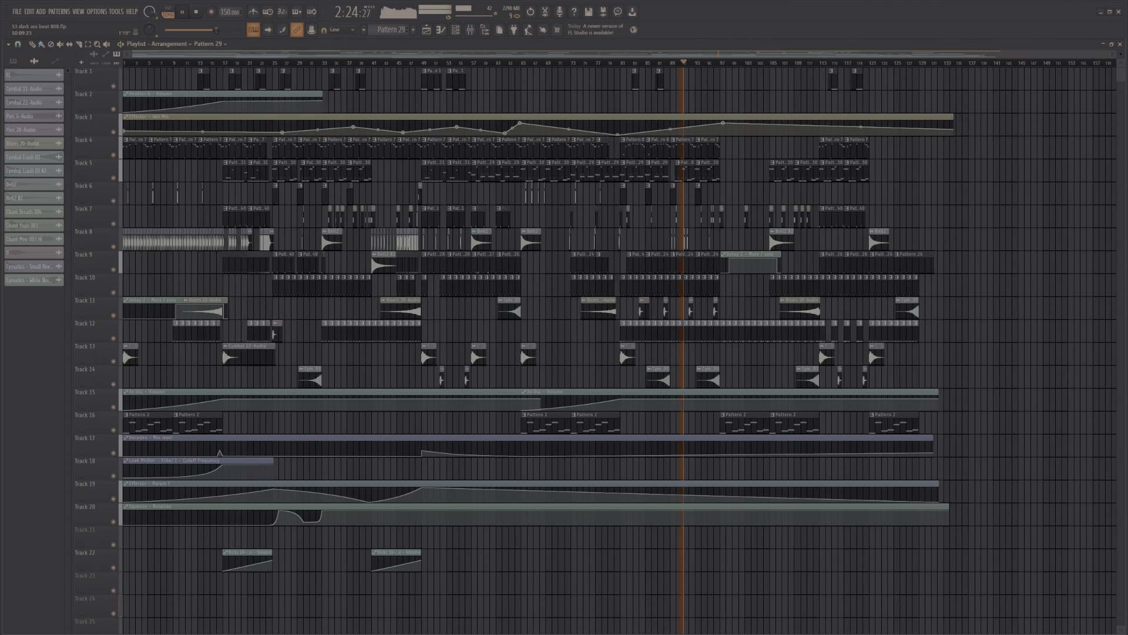
scroll(511, 63, "up", 5)
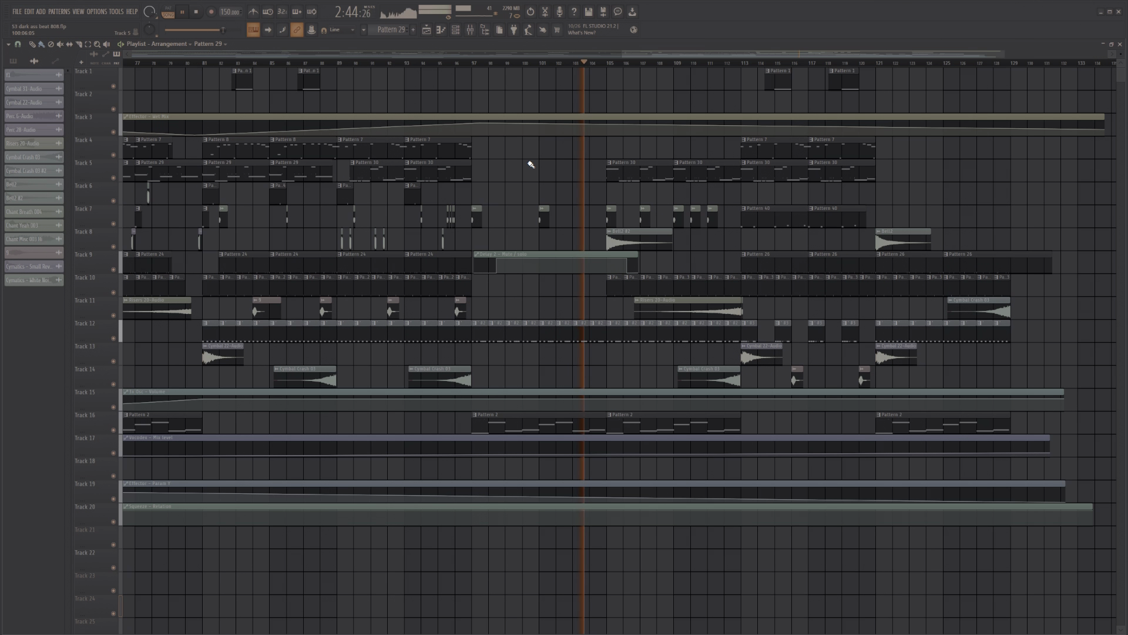
double_click(624, 240)
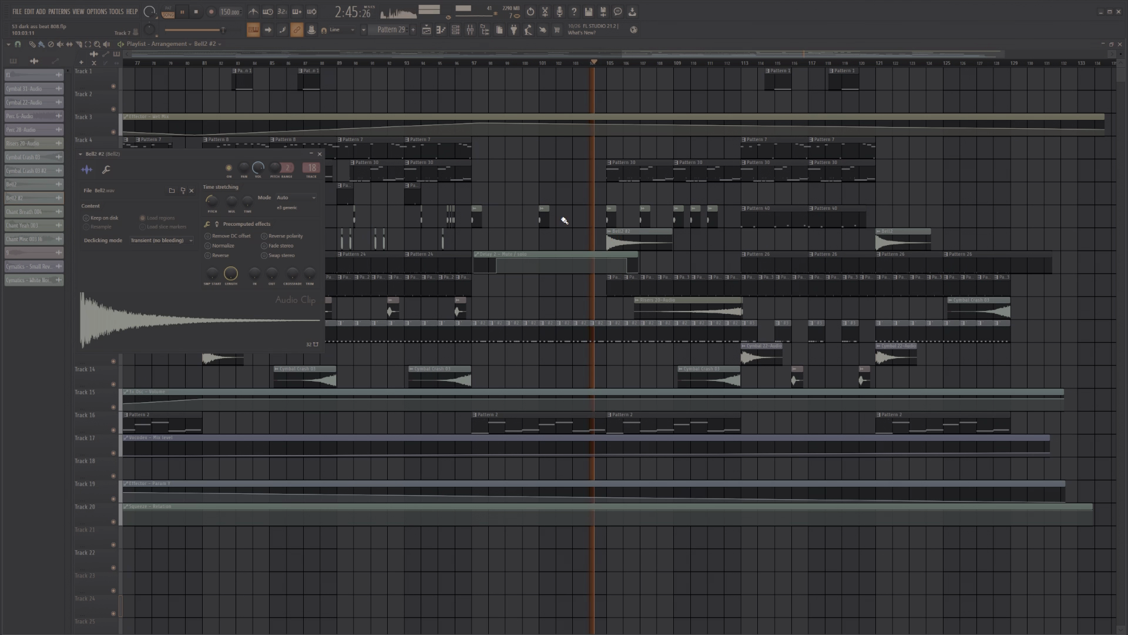
left_click(107, 170)
left_click(87, 169)
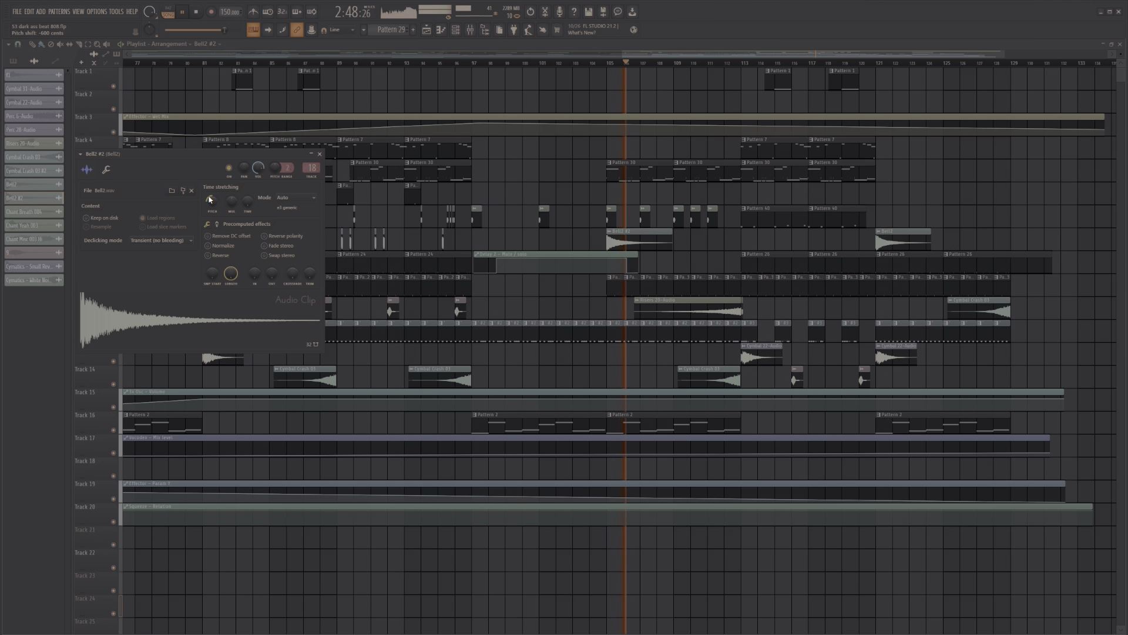
left_click(106, 169)
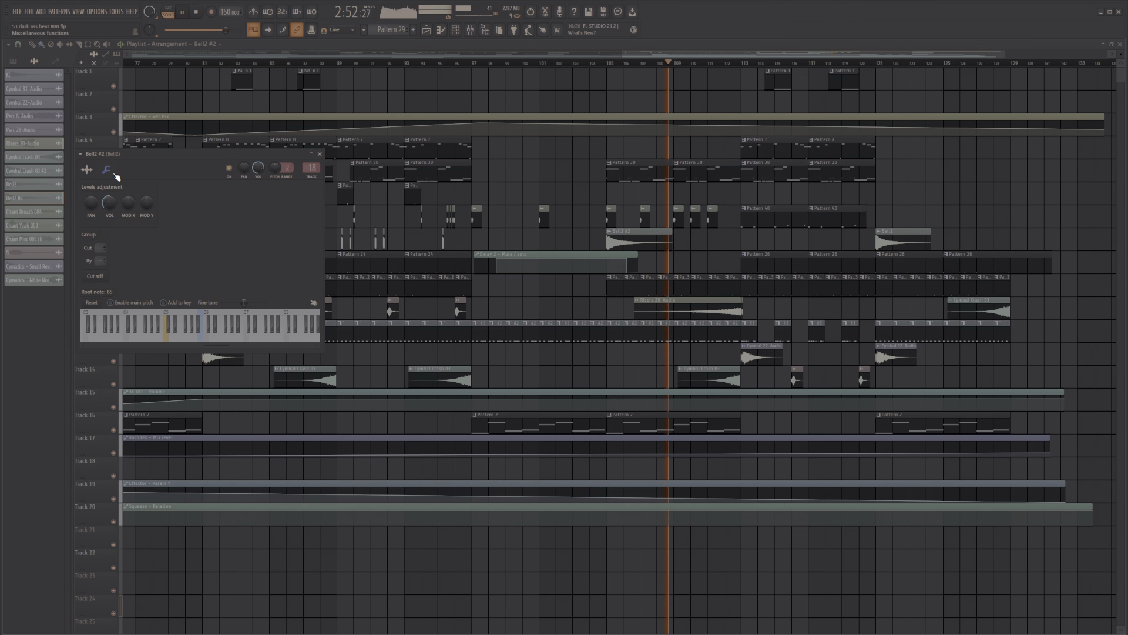
left_click(320, 154)
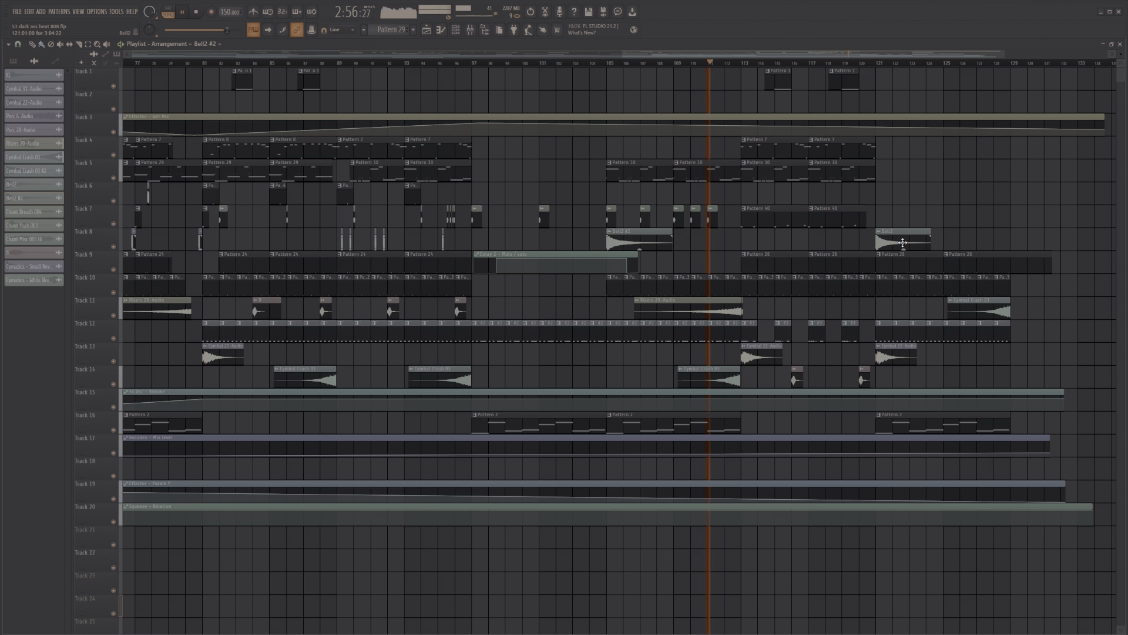
- Open the Bell2 audio clip near bar 121 on Track 8 and review its sample settings
double_click(904, 244)
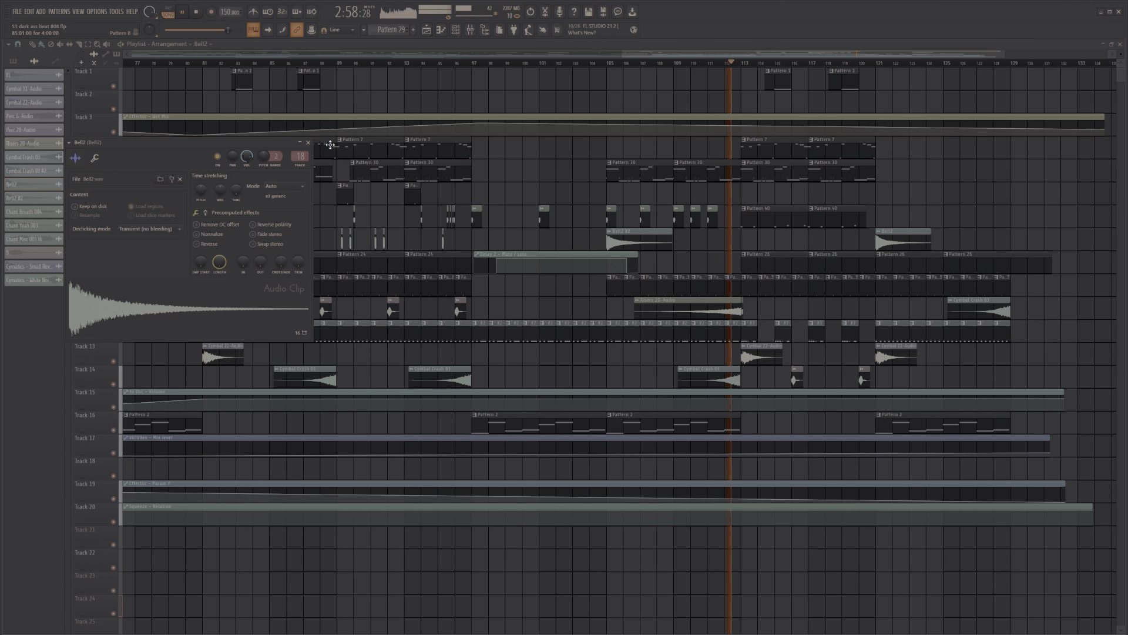
left_click(308, 142)
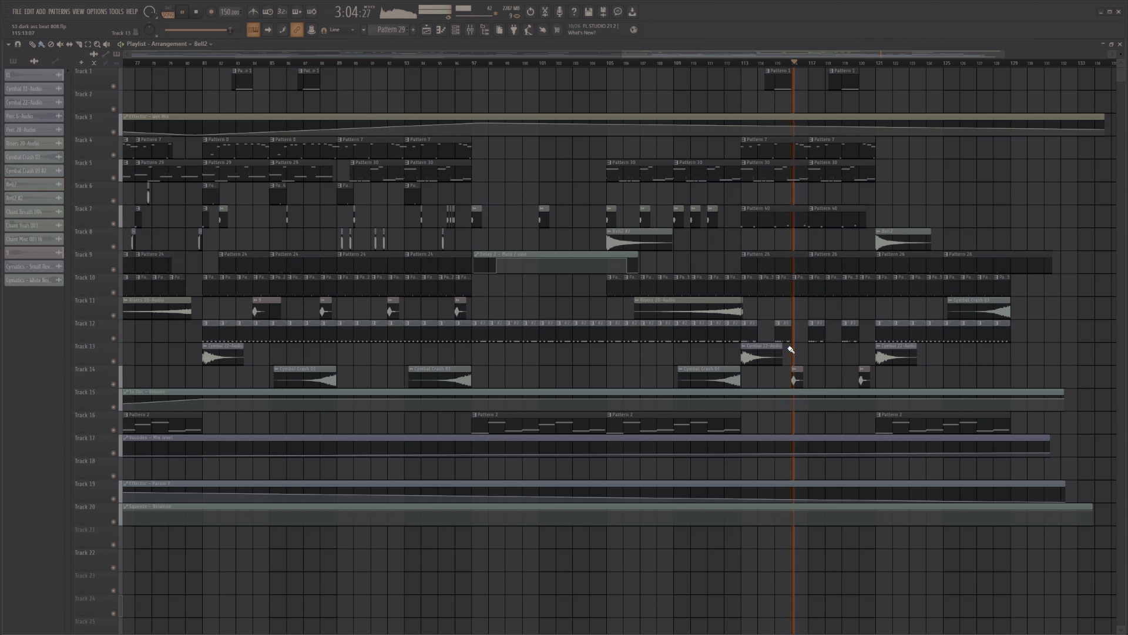
- Inspect the pitch shift setting of the short audio clip near bar 116 on Track 14 and review the arrangement's ending
double_click(796, 370)
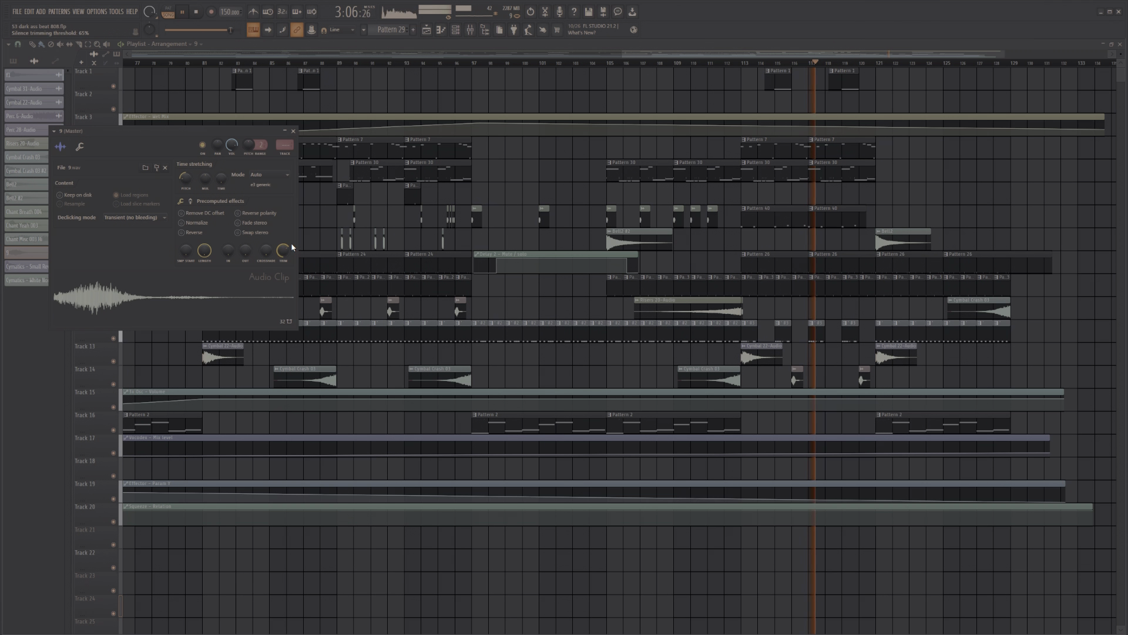
left_click_drag(188, 175, 190, 180)
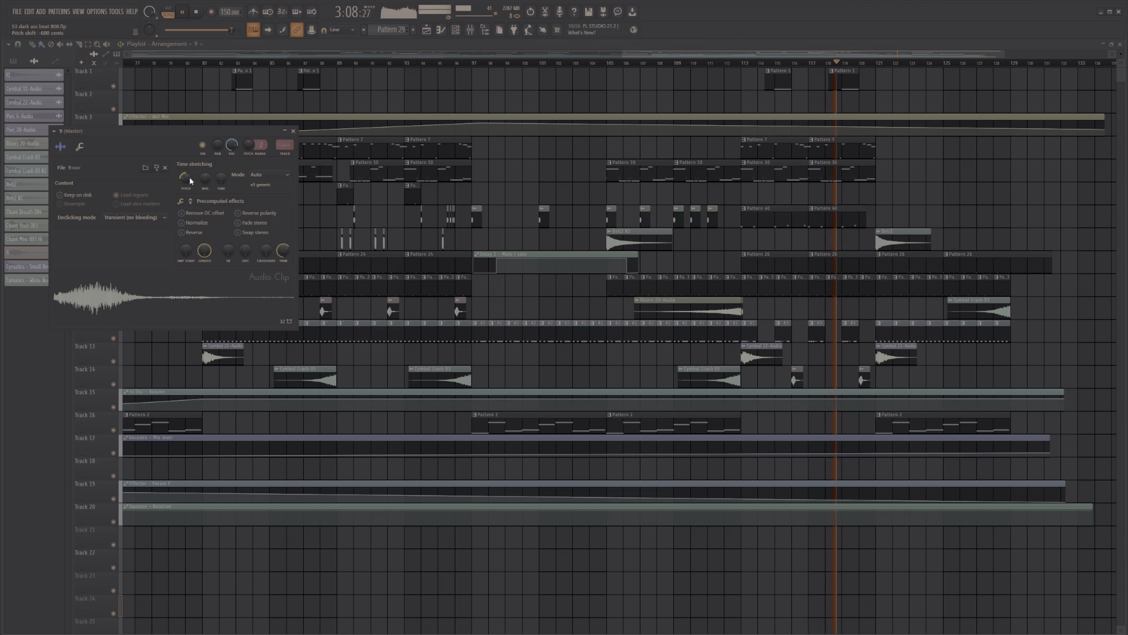
left_click(293, 130)
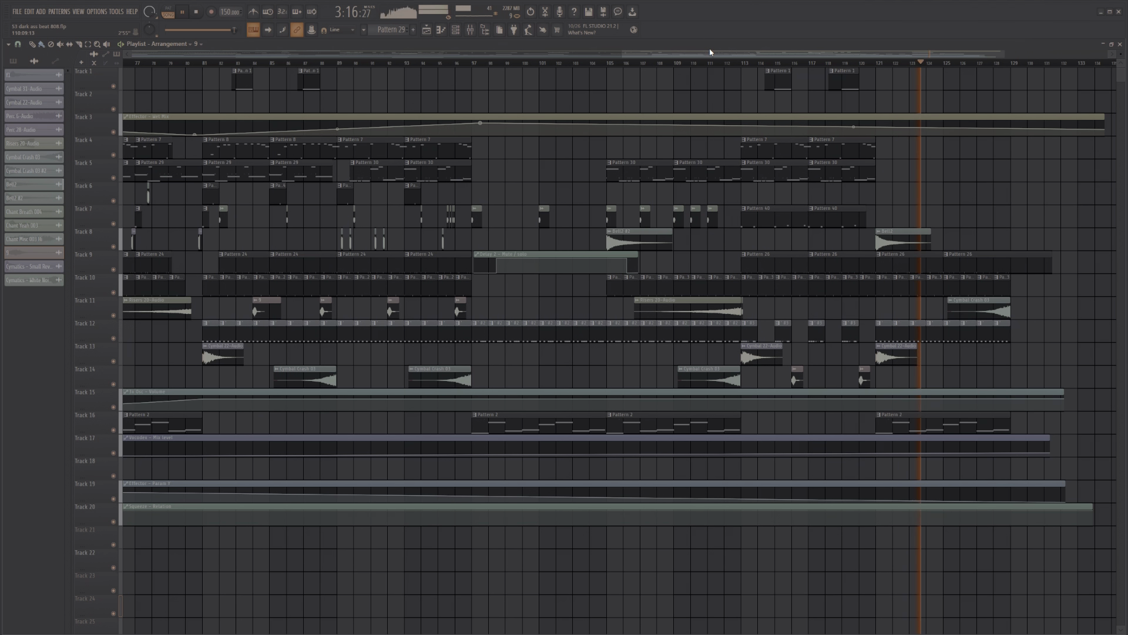
left_click_drag(710, 52, 784, 54)
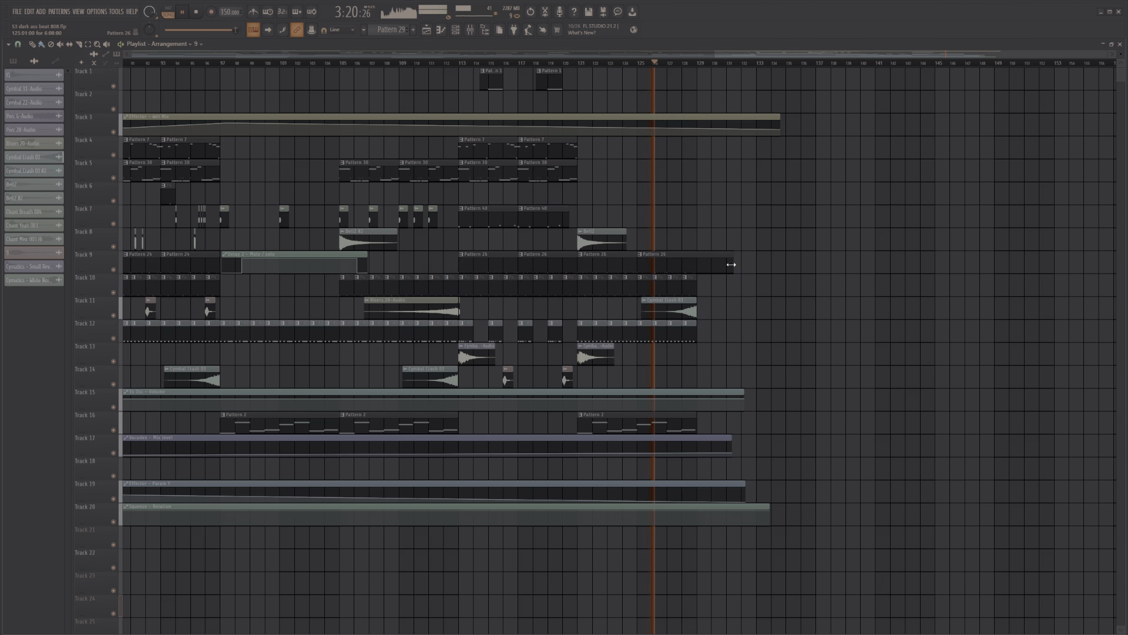